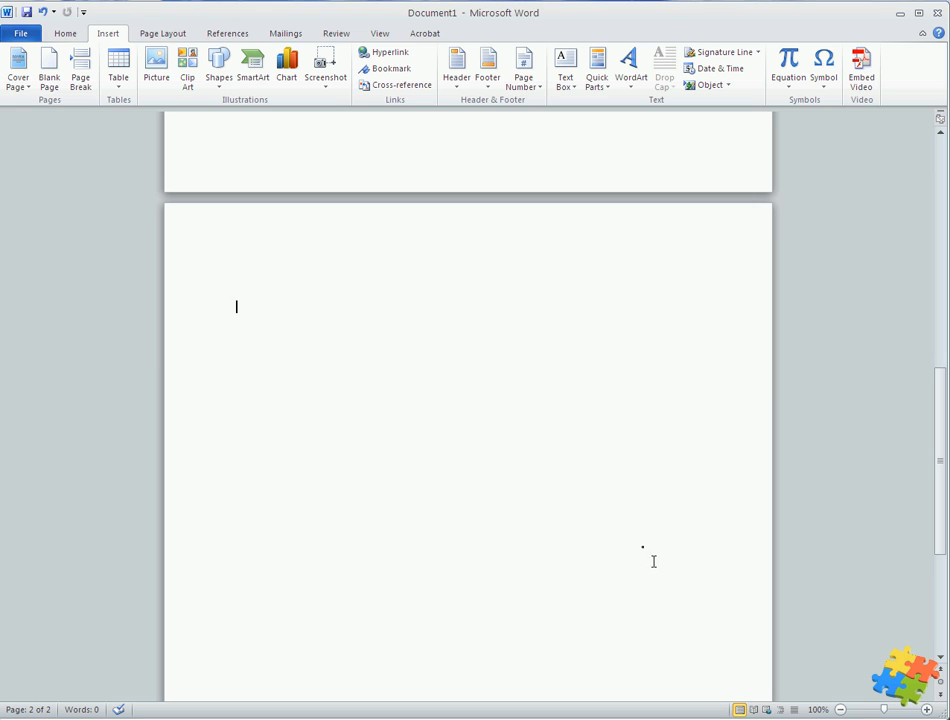
Draw a rounded rectangle about 2.9 by 2 inches in the middle of the blank page
left_click(222, 88)
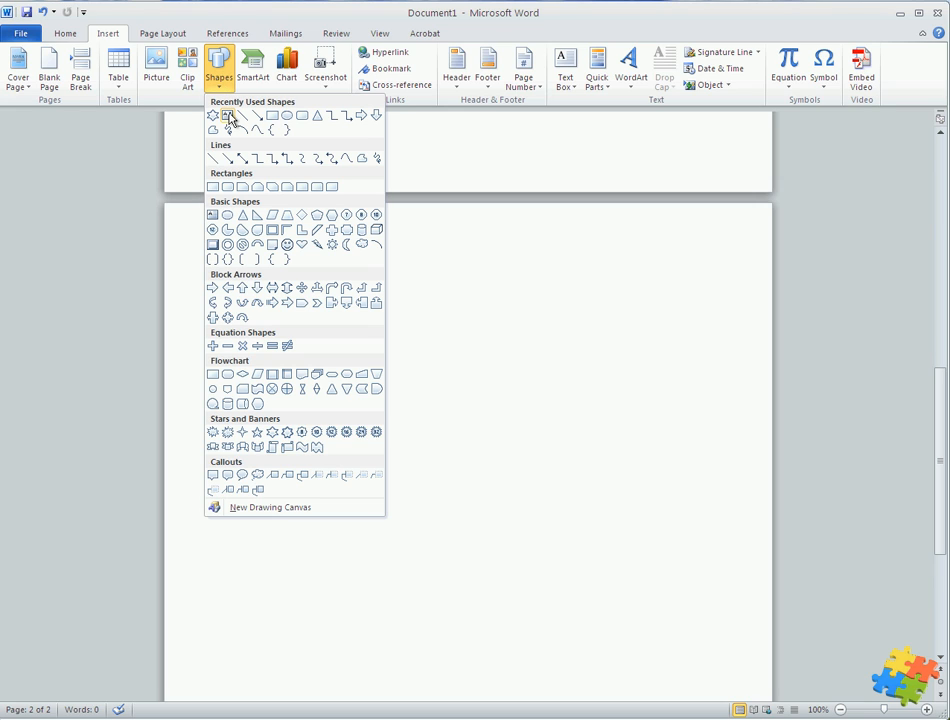
left_click(303, 117)
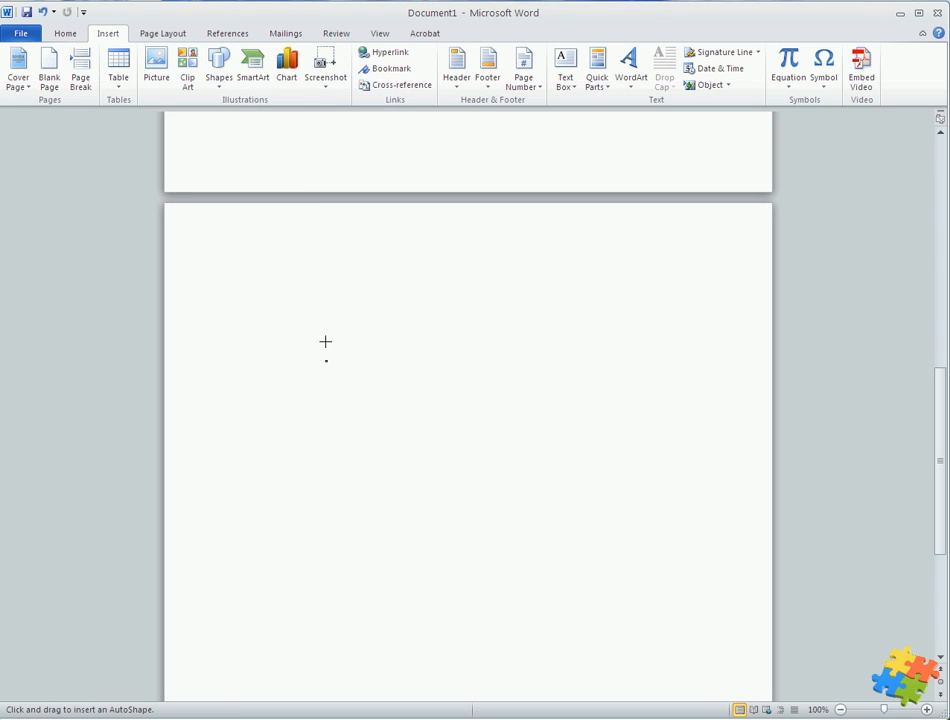
mouse_move(318, 366)
left_mouse_down()
mouse_move(457, 478)
mouse_move(524, 505)
left_mouse_up()
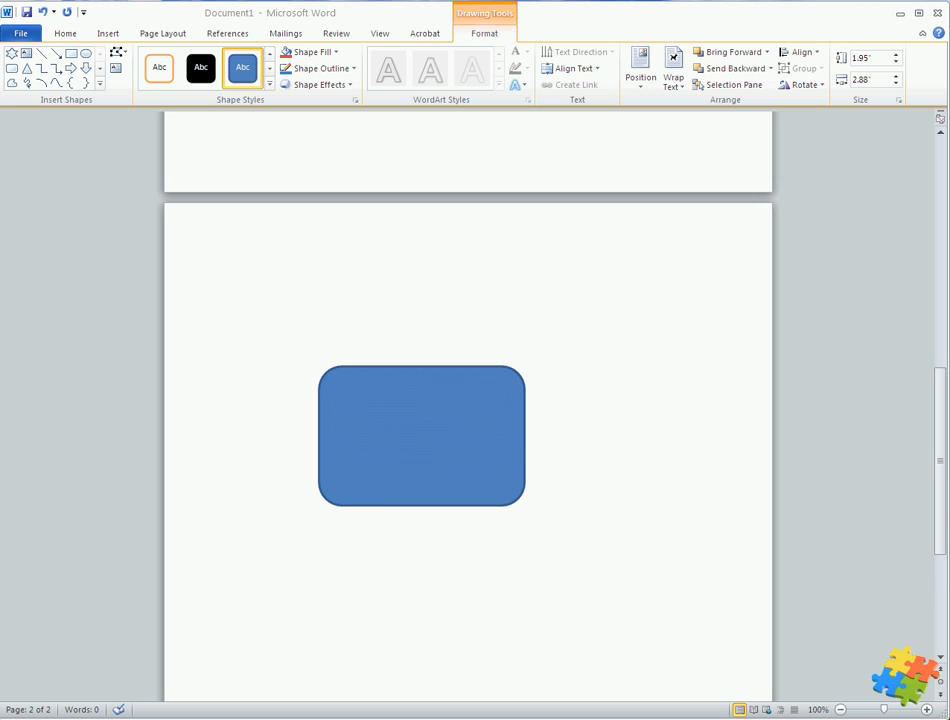
left_click(456, 473)
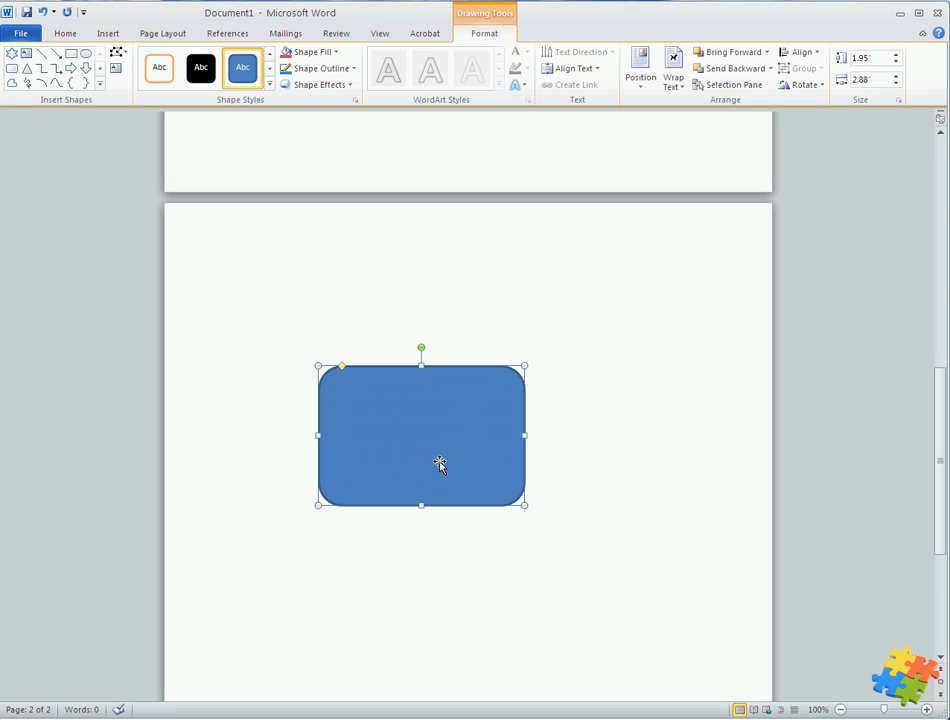
key("ctrl+z")
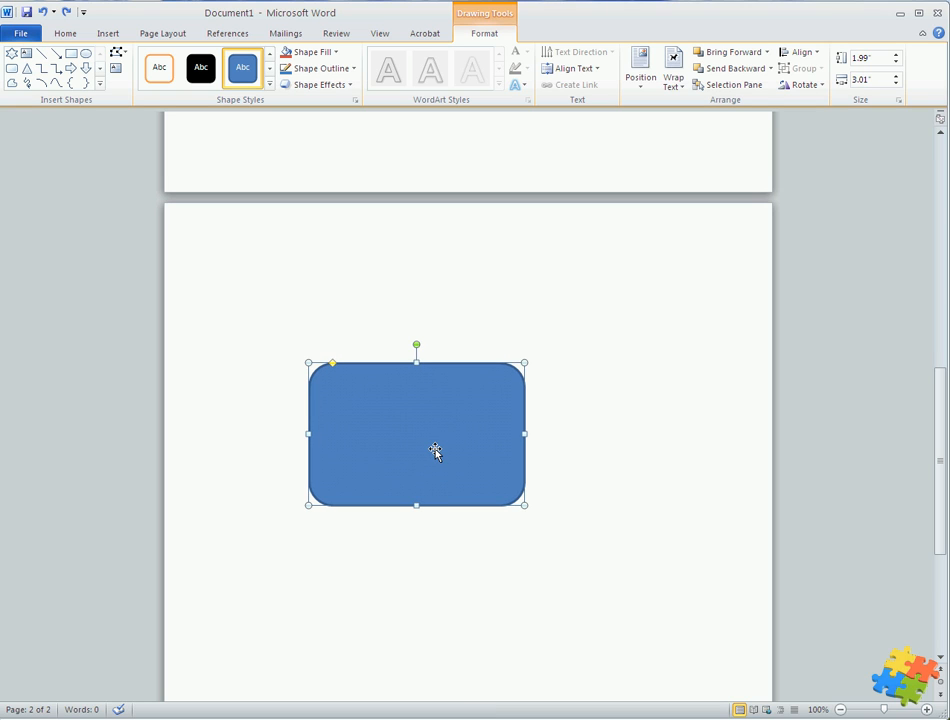
Resize the rounded rectangle with its handles to about 2.8 inches wide by 2.3 inches high
left_click_drag(307, 361, 387, 410)
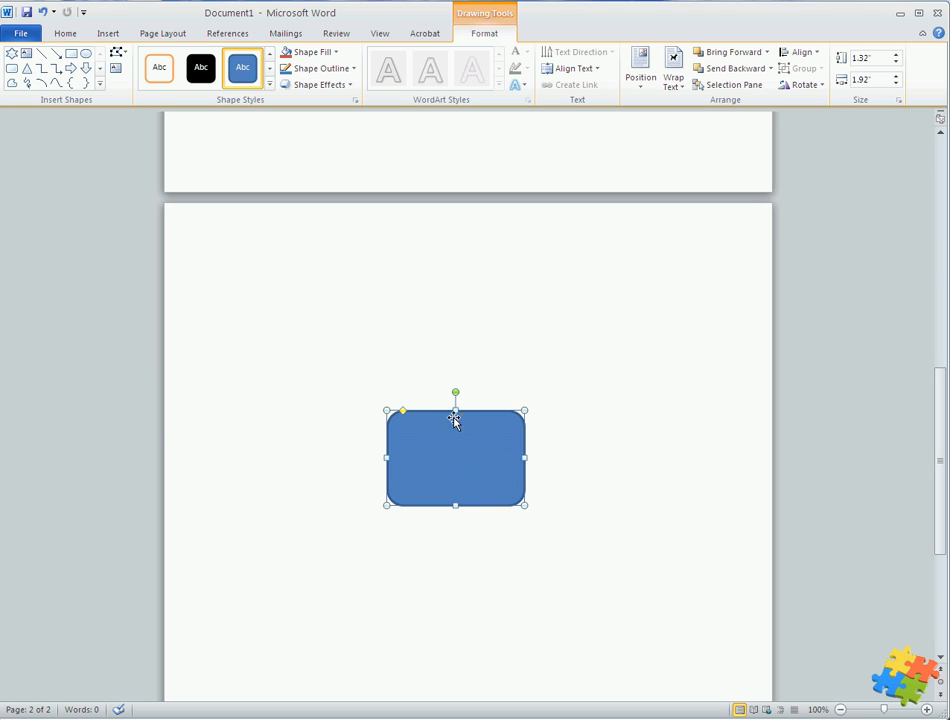
left_click(453, 406)
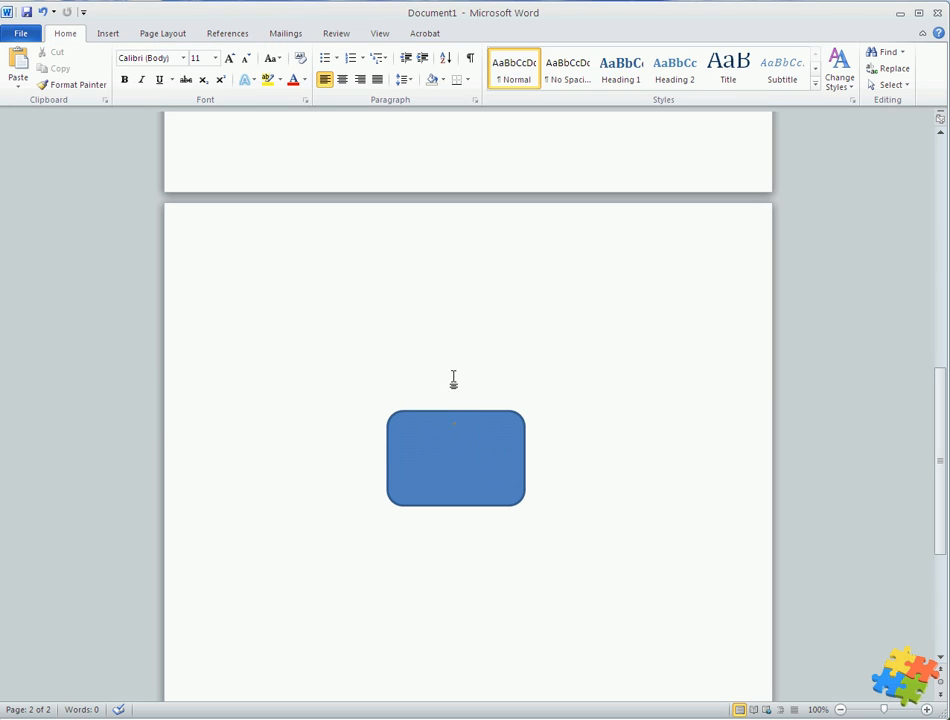
left_click(456, 443)
left_click_drag(456, 409, 460, 343)
left_click_drag(525, 424, 585, 426)
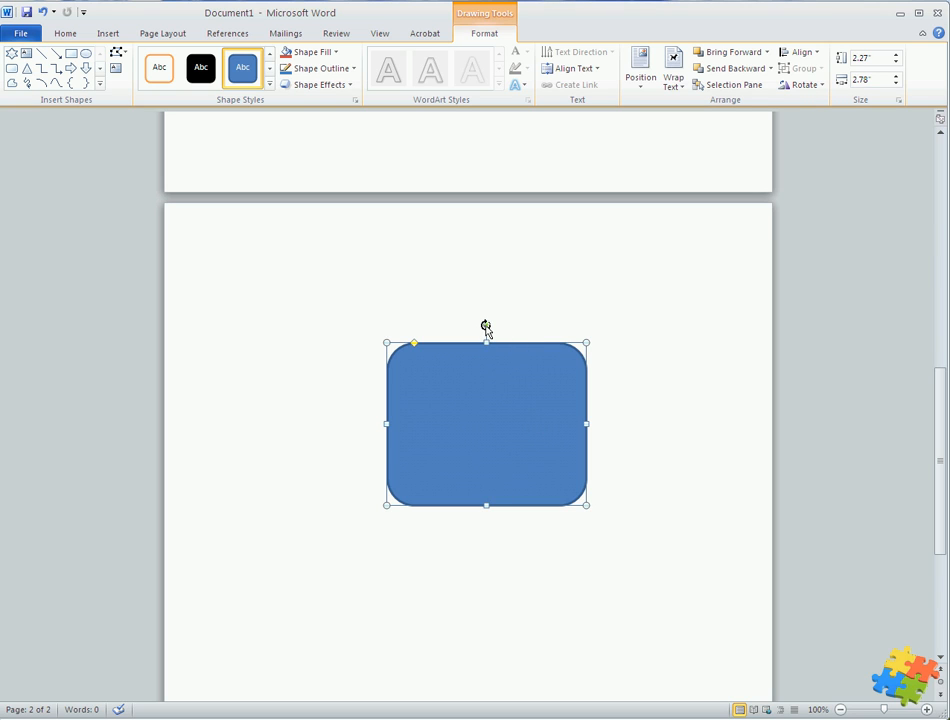
Try rotating the rounded rectangle with its rotation handle, then turn it back upright
left_click_drag(486, 327, 511, 474)
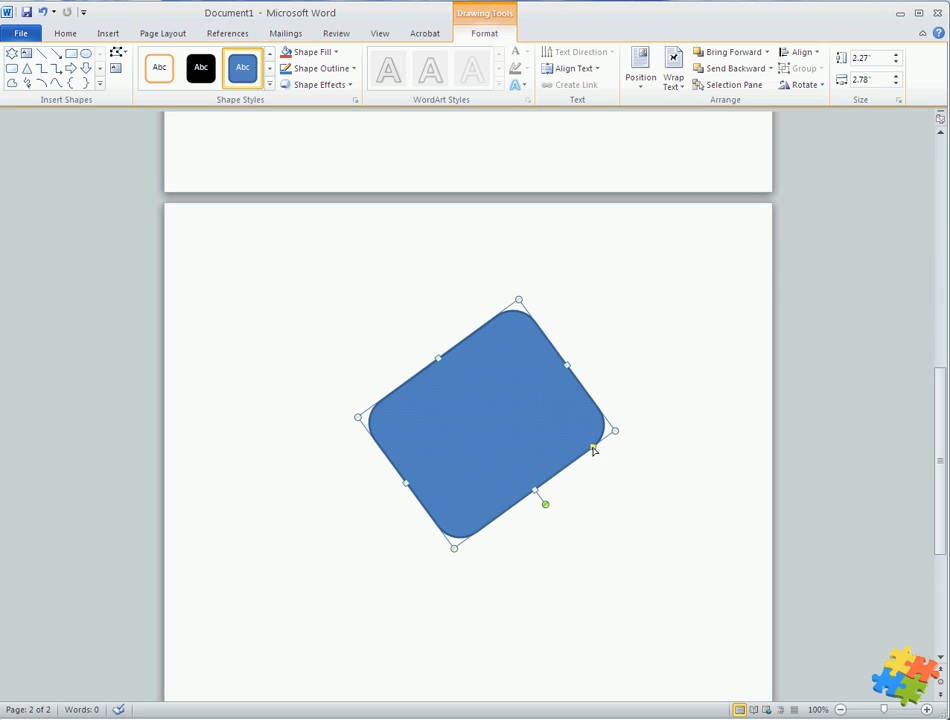
mouse_move(593, 450)
left_mouse_down()
mouse_move(532, 490)
mouse_move(575, 479)
mouse_move(602, 440)
left_mouse_up()
left_click(600, 522)
left_click(529, 494)
left_click_drag(544, 505, 487, 312)
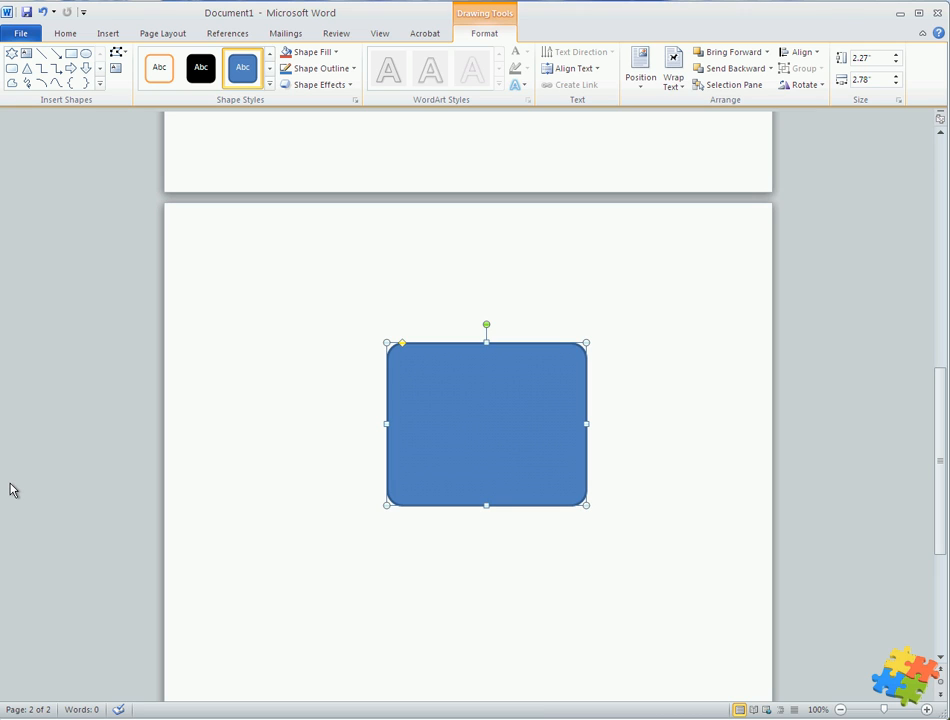
Draw a six-point star about 3 inches across below and left of the rounded rectangle
left_click(577, 545)
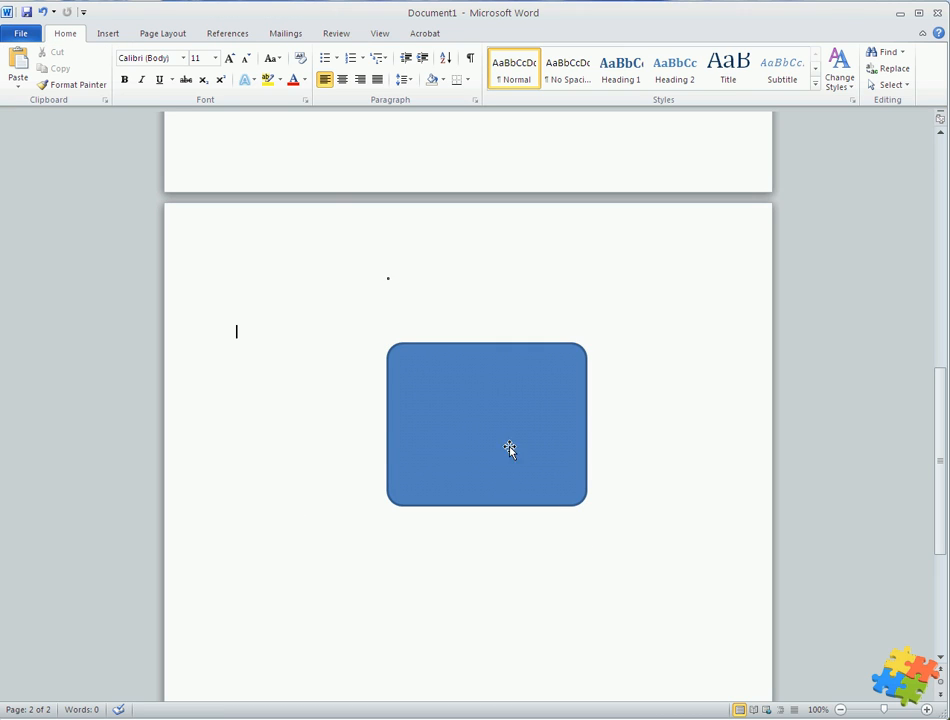
left_click(100, 33)
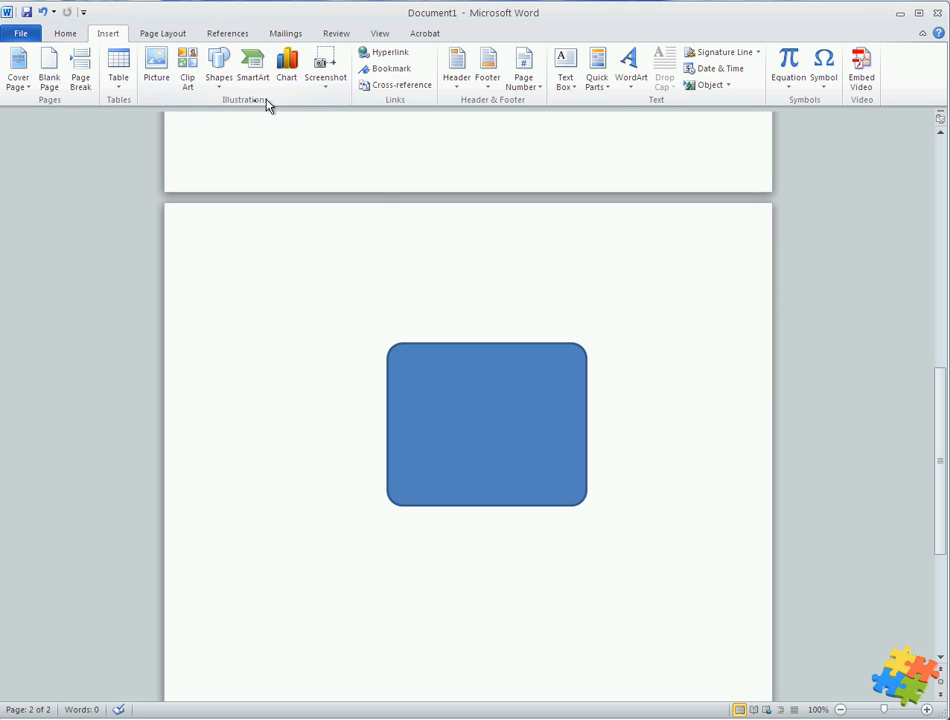
left_click(219, 70)
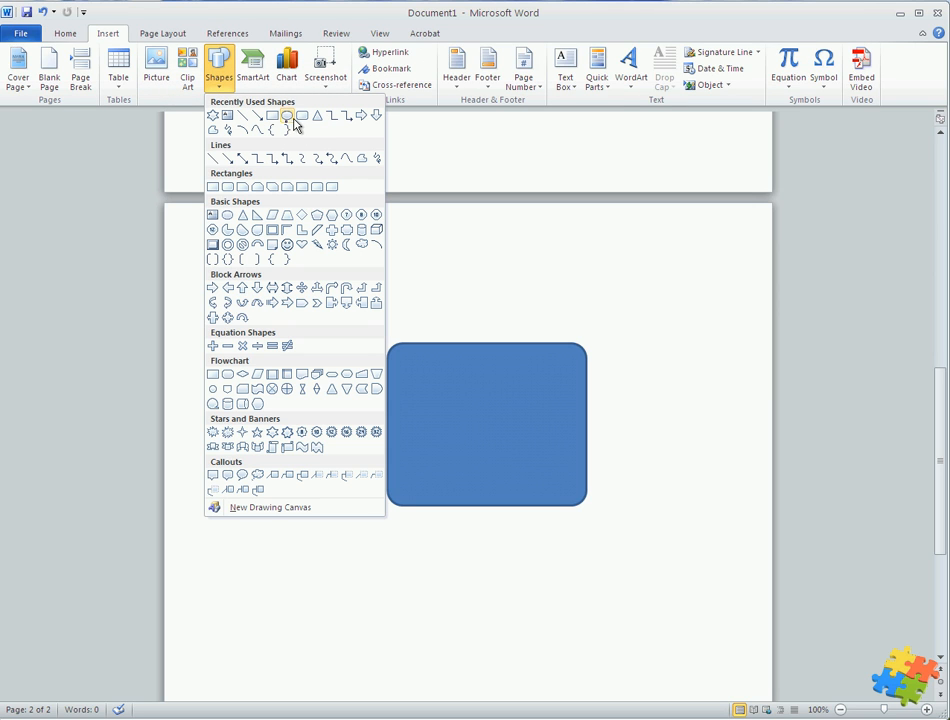
left_click(272, 432)
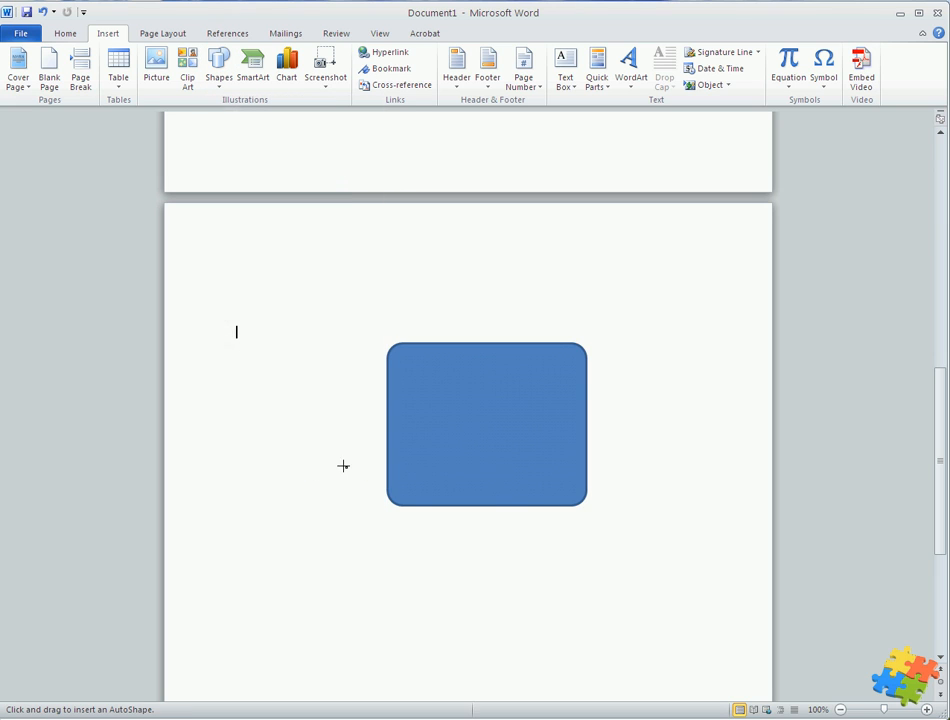
left_click_drag(325, 450, 551, 664)
Move the star up to overlap the rectangle's lower-left part and fill it red
left_click_drag(437, 566, 426, 500)
left_click(287, 52)
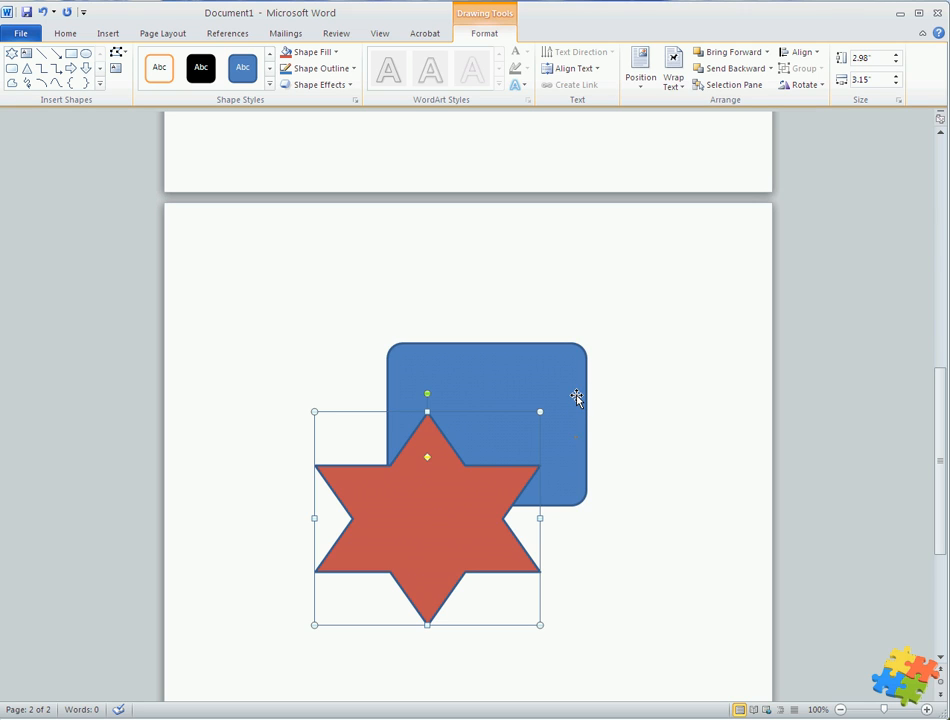
Send the star to the back, behind the rounded rectangle
right_click(449, 514)
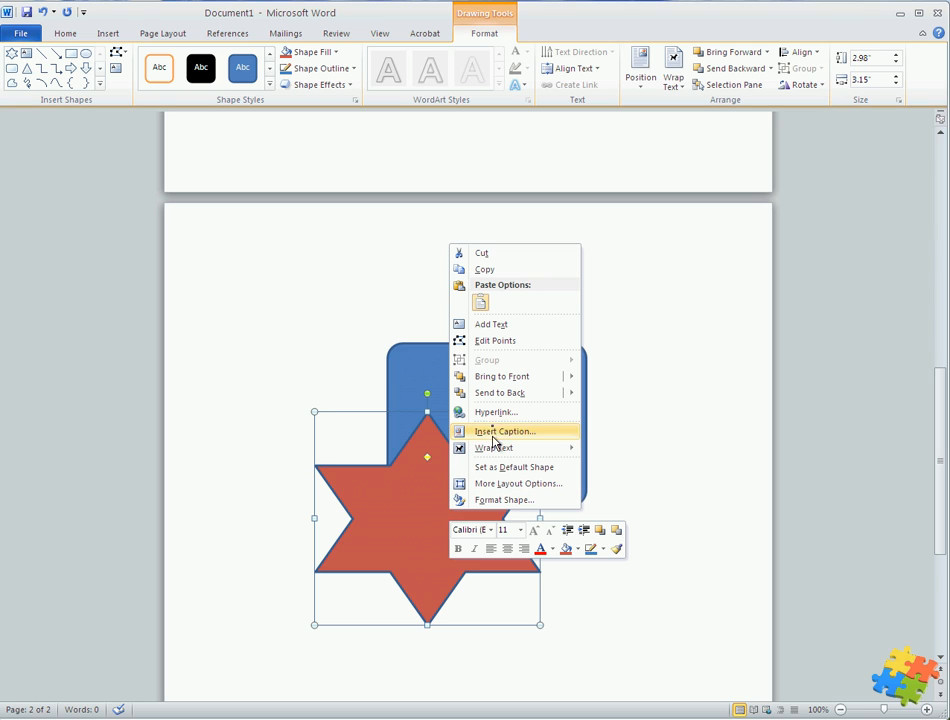
mouse_move(500, 396)
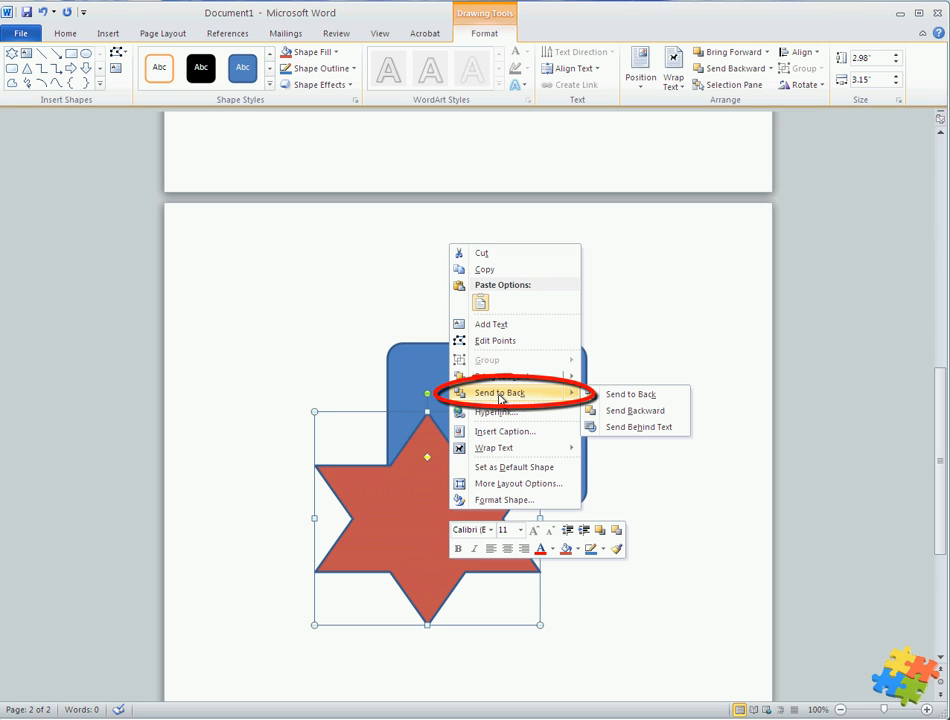
left_click(608, 398)
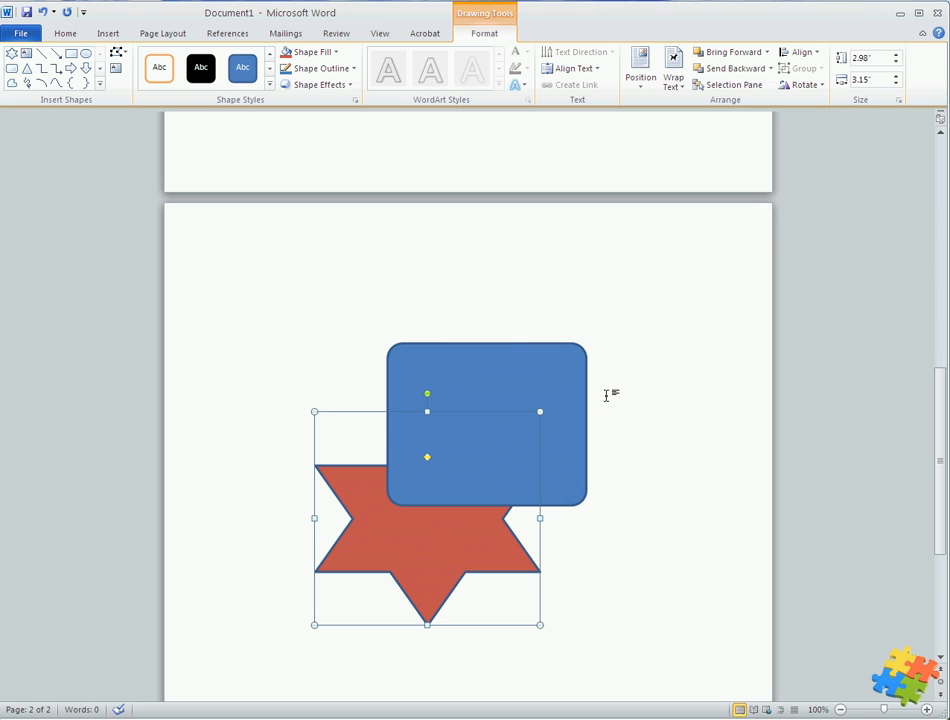
Send the rounded rectangle to the back, behind the star
left_click(565, 418)
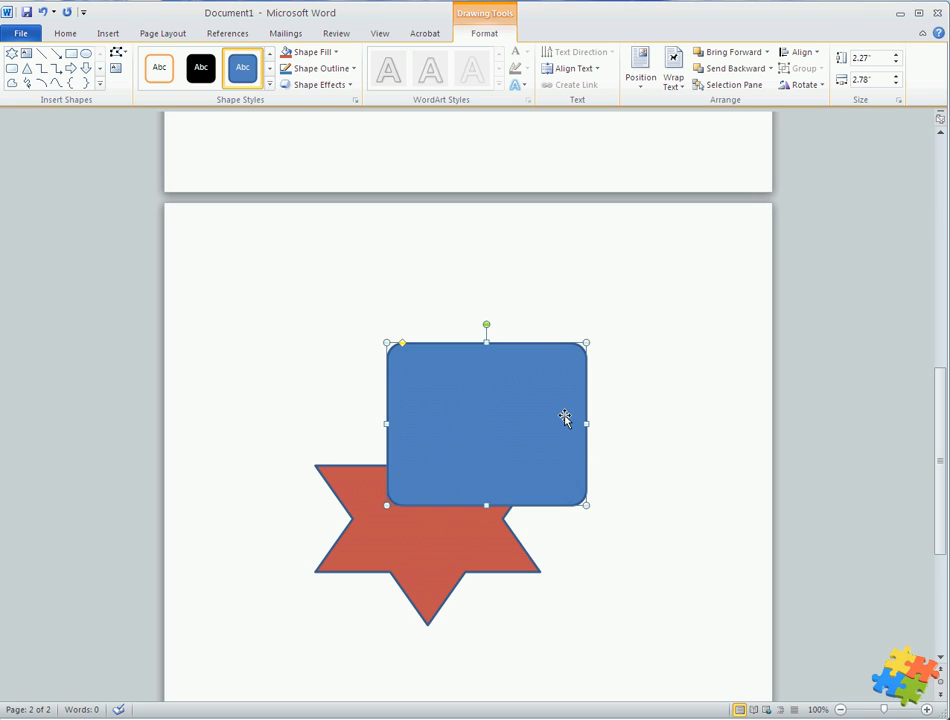
right_click(566, 420)
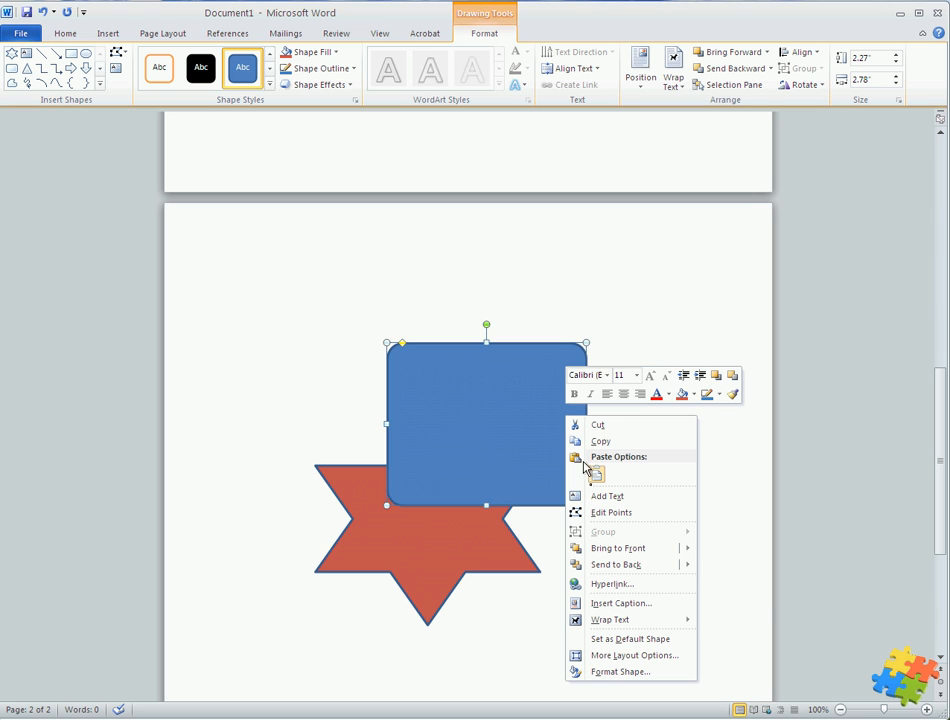
left_click(620, 566)
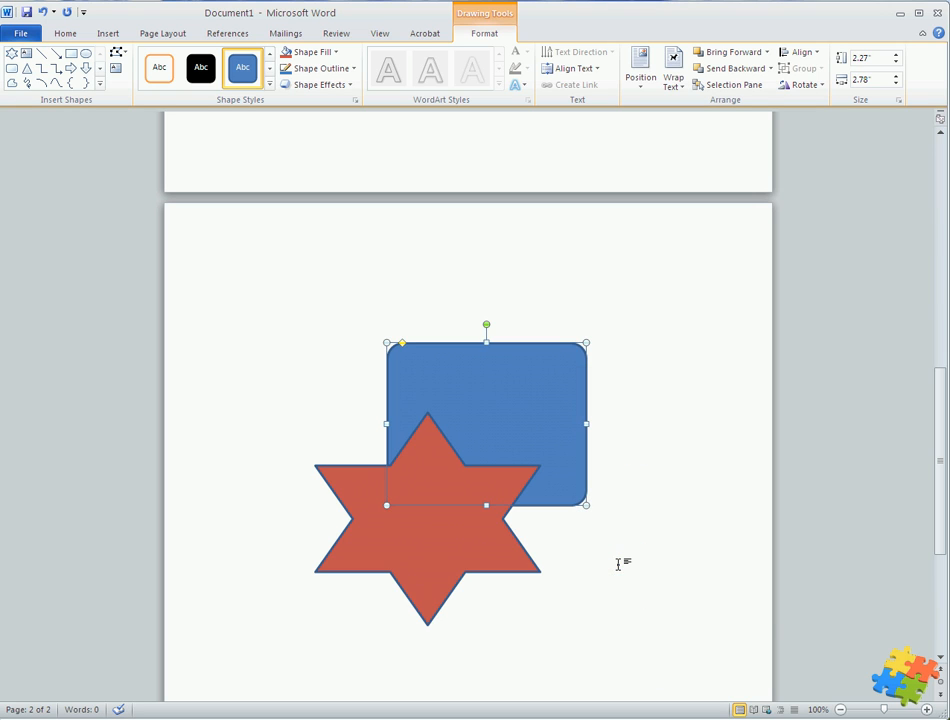
Bring the rounded rectangle to the front, over the star
right_click(466, 390)
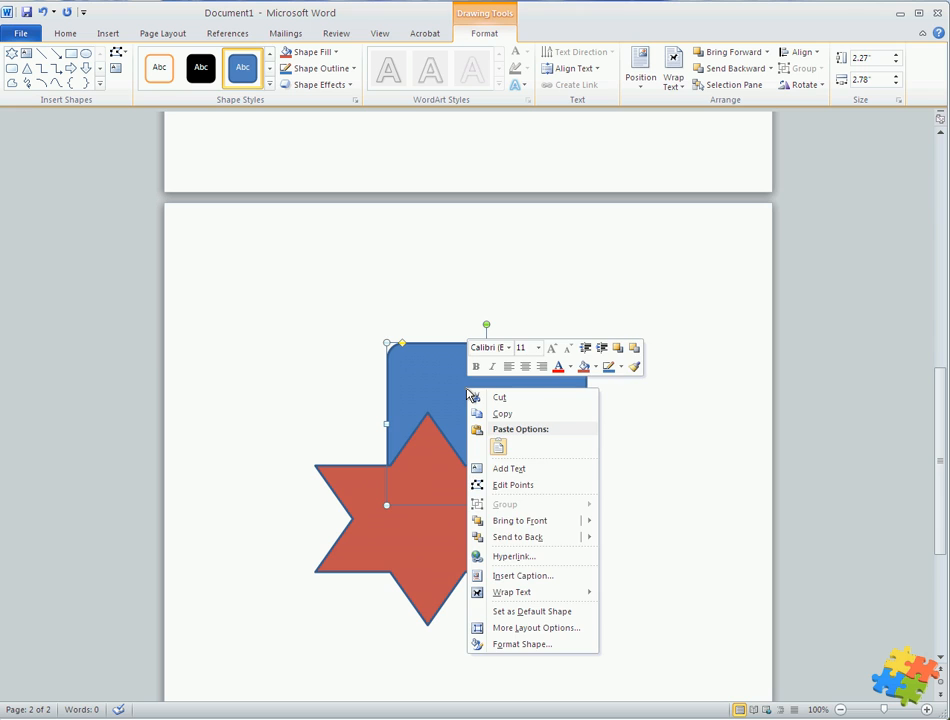
left_click(522, 519)
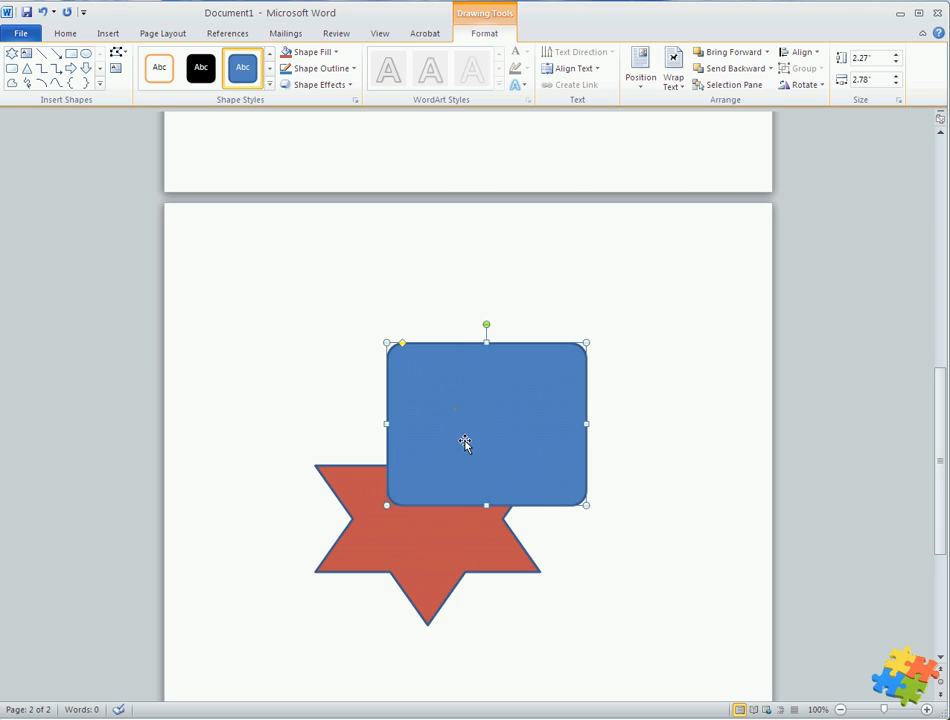
right_click(455, 407)
mouse_move(517, 549)
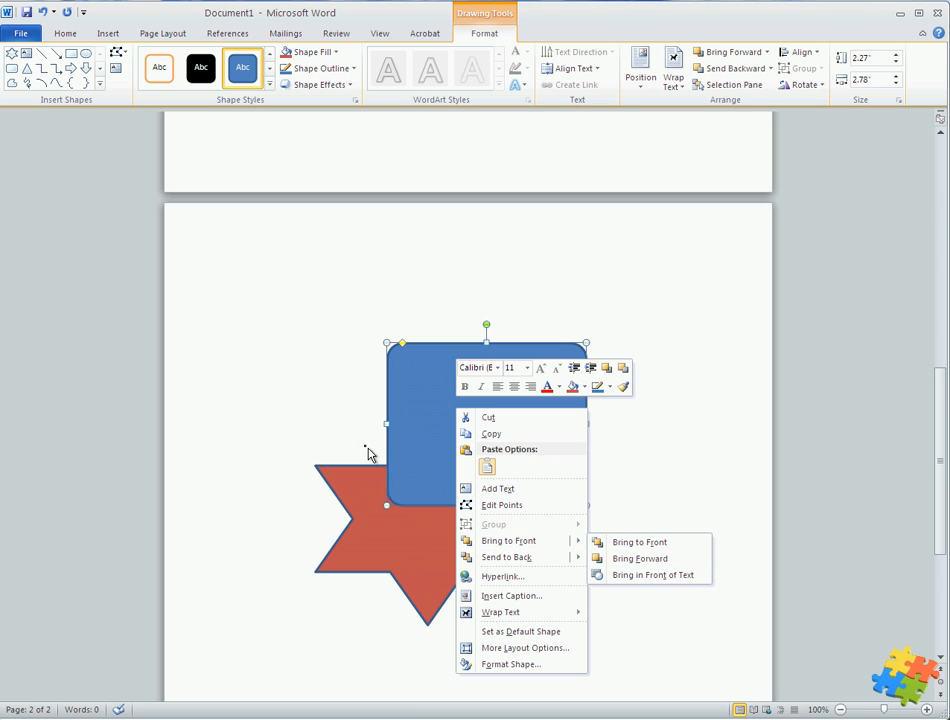
left_click(328, 419)
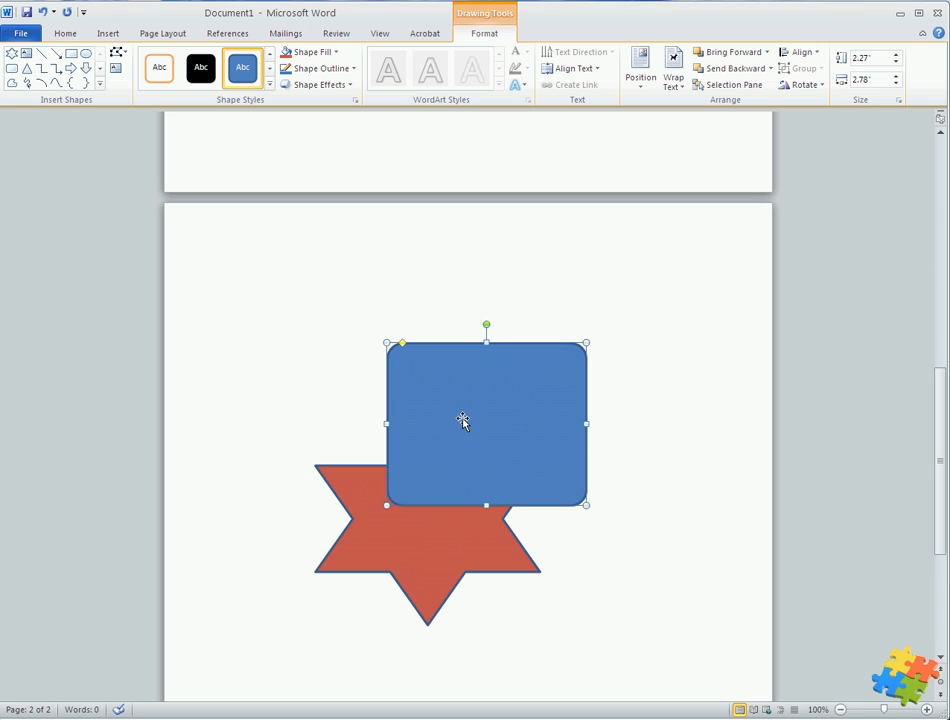
Bring the star to the front, over the rounded rectangle
left_click(418, 547)
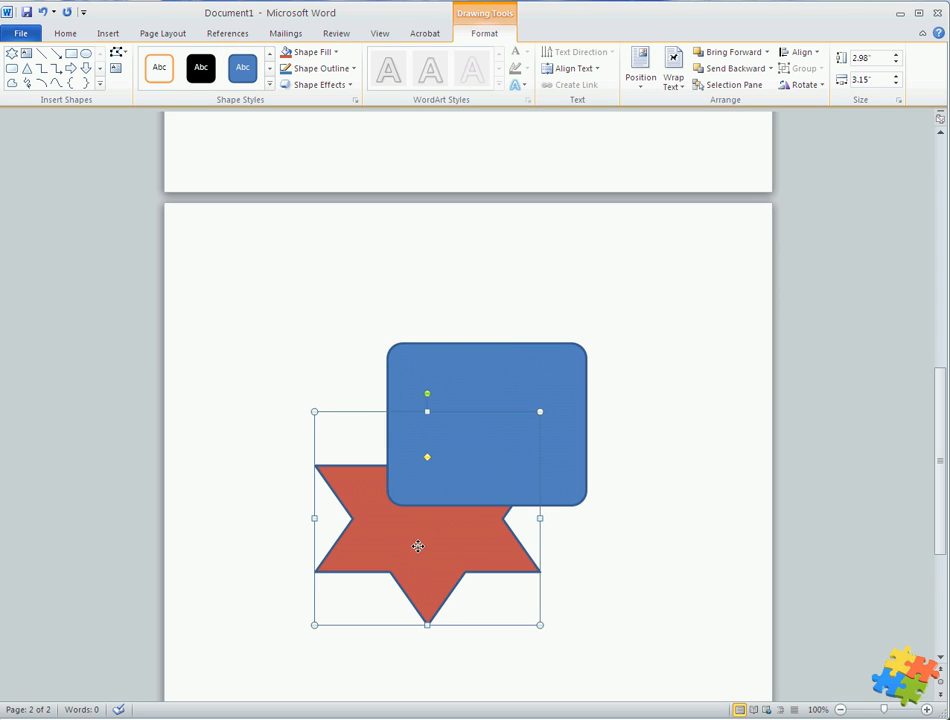
right_click(418, 547)
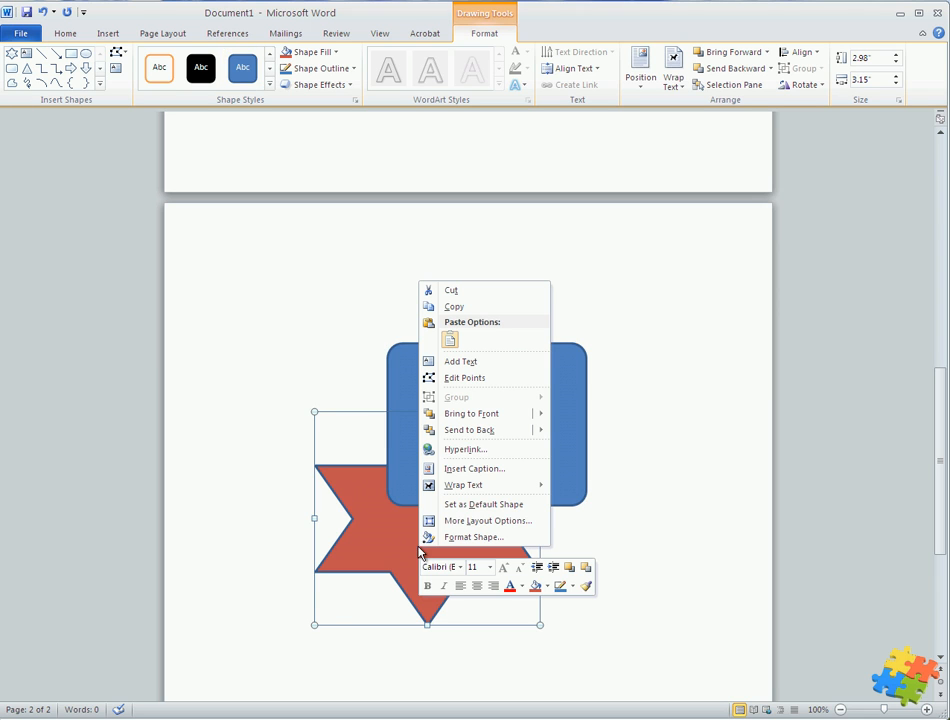
left_click(468, 414)
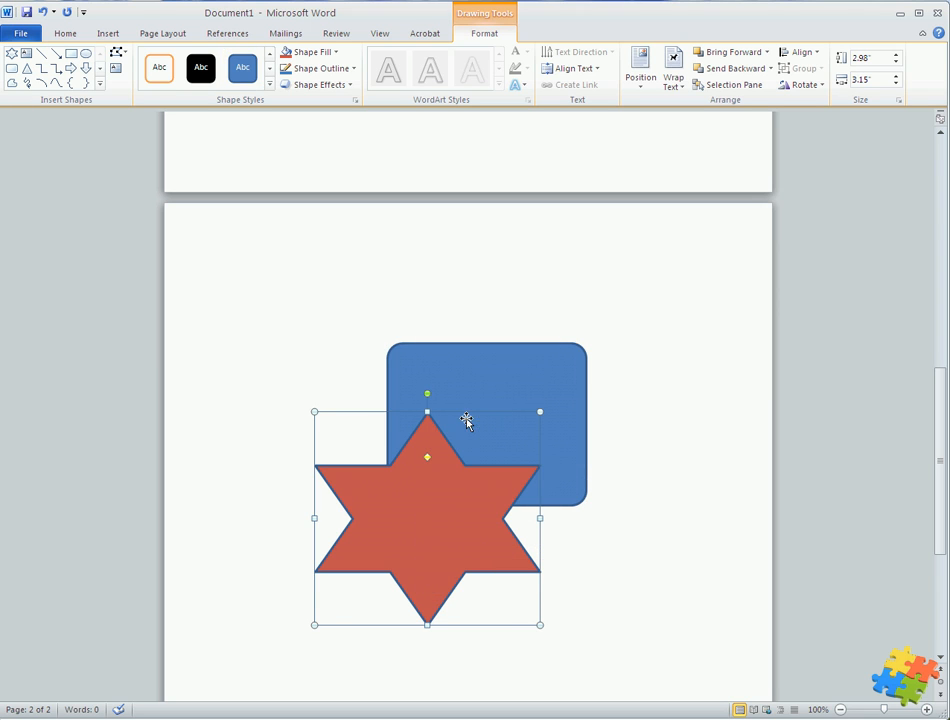
Apply a glossy red theme shape style to the star
left_click(270, 85)
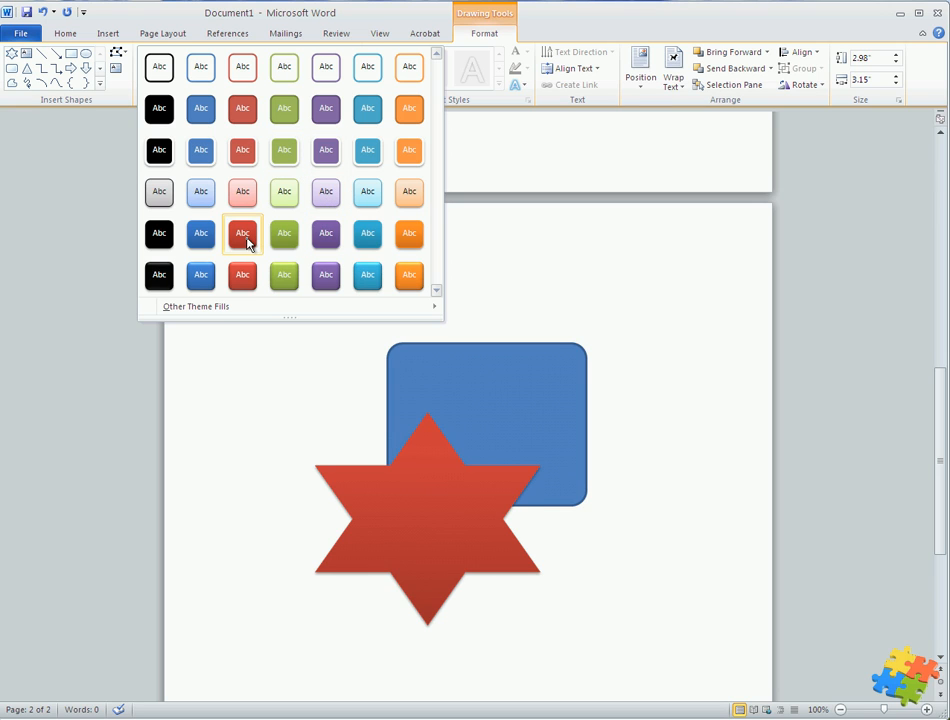
left_click(243, 276)
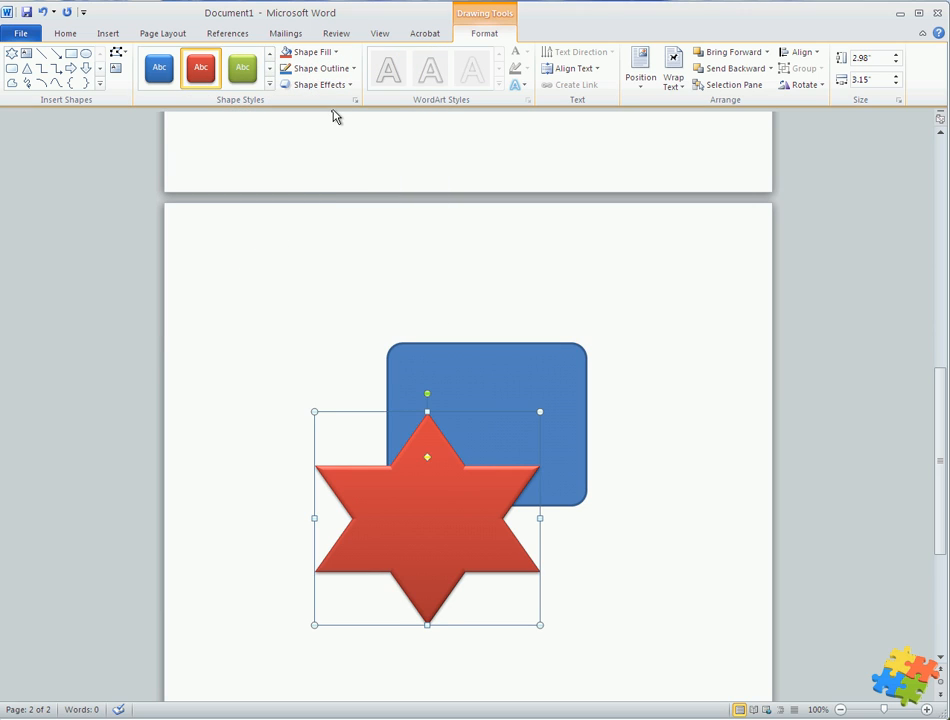
Set the star's outline colour to black after browsing its fill textures
left_click(335, 53)
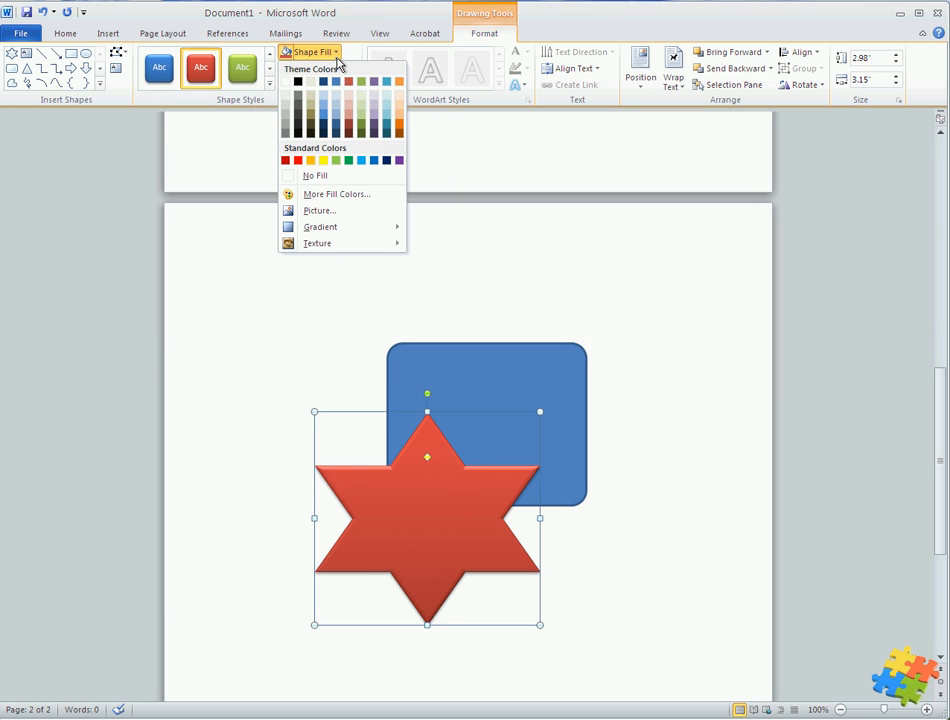
mouse_move(358, 231)
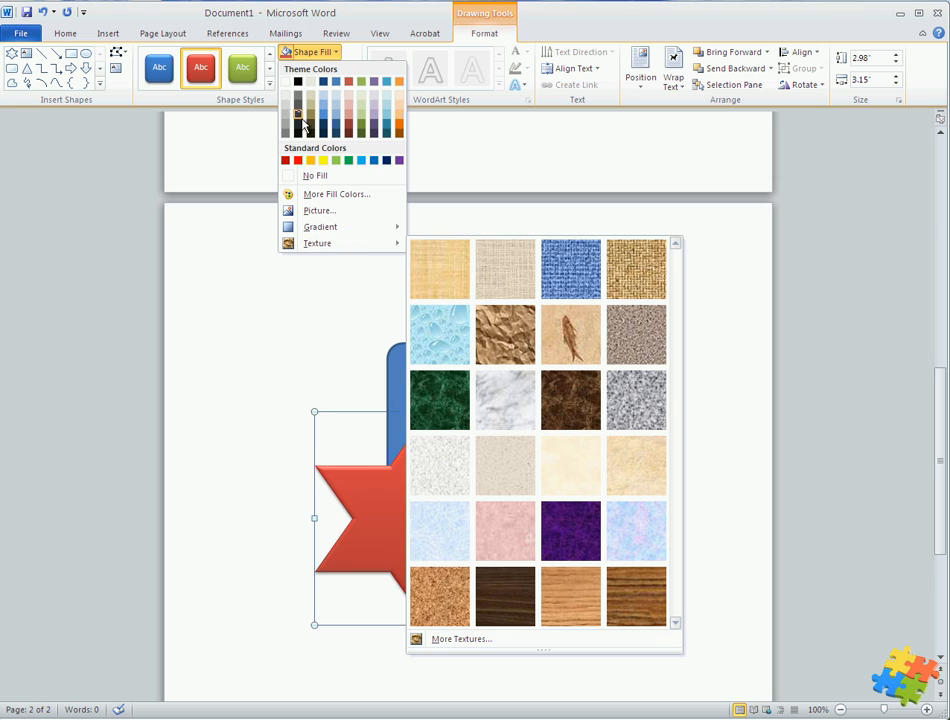
left_click(334, 53)
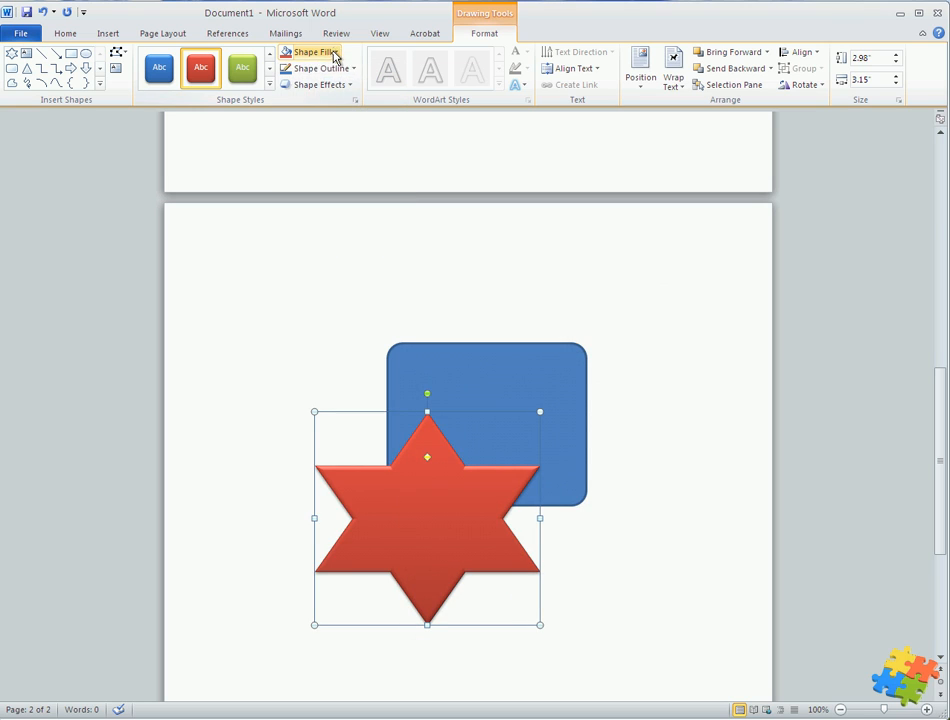
left_click(340, 71)
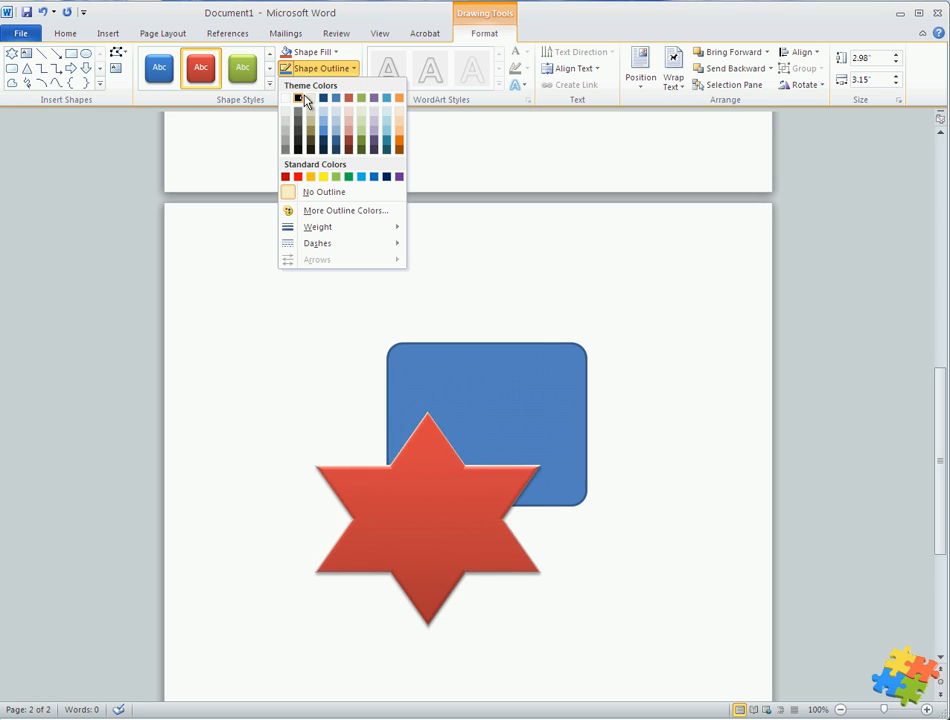
left_click(299, 100)
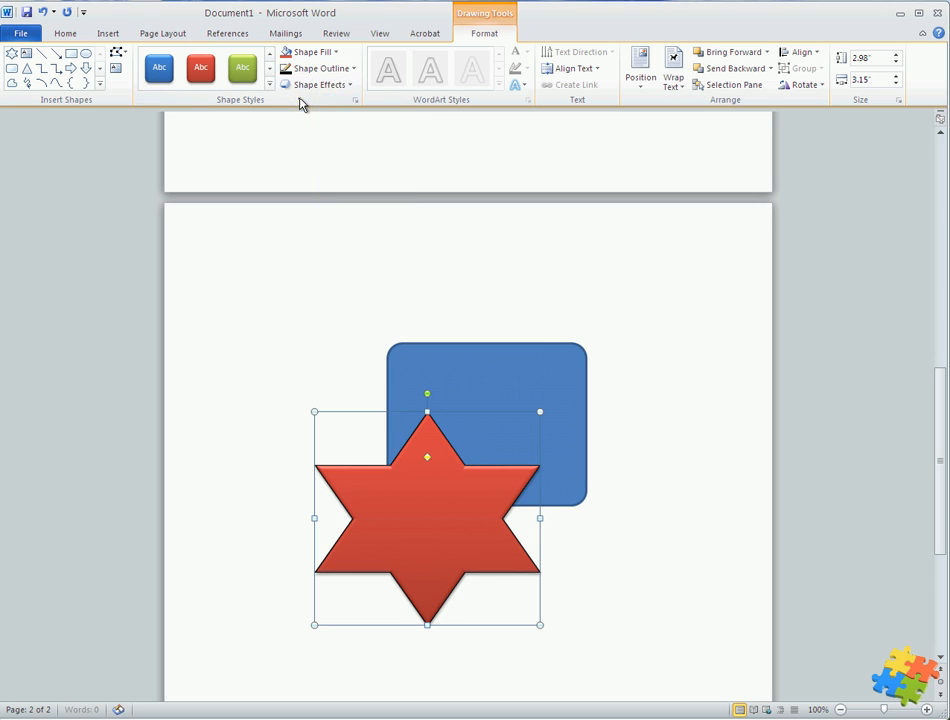
Browse the star's shape effect options — presets, shadow, reflection, glow, soft edges and bevel — without applying any
left_click(343, 86)
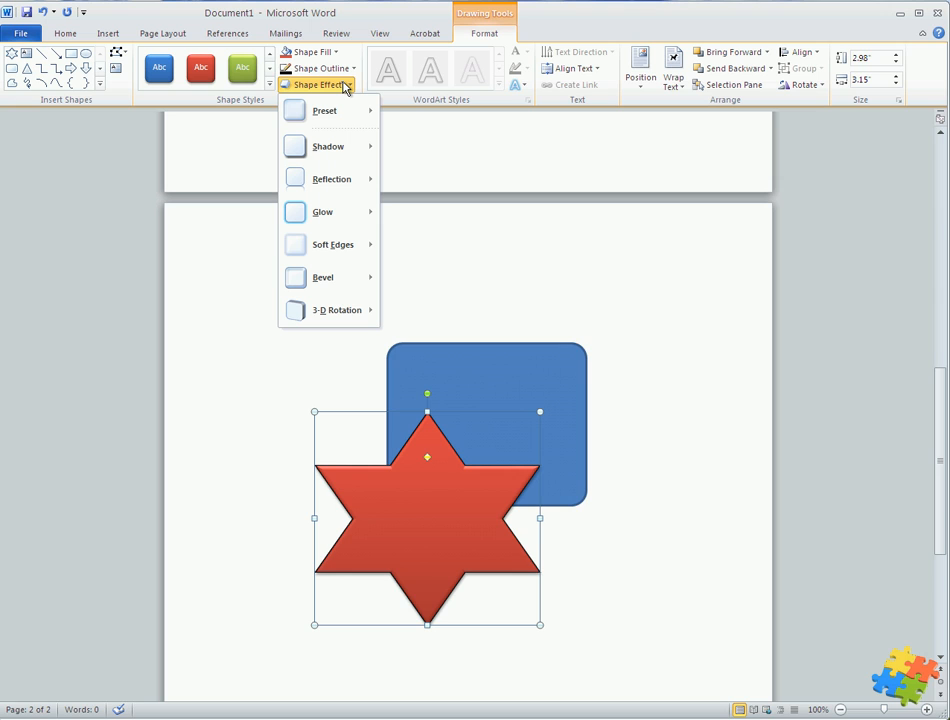
mouse_move(384, 112)
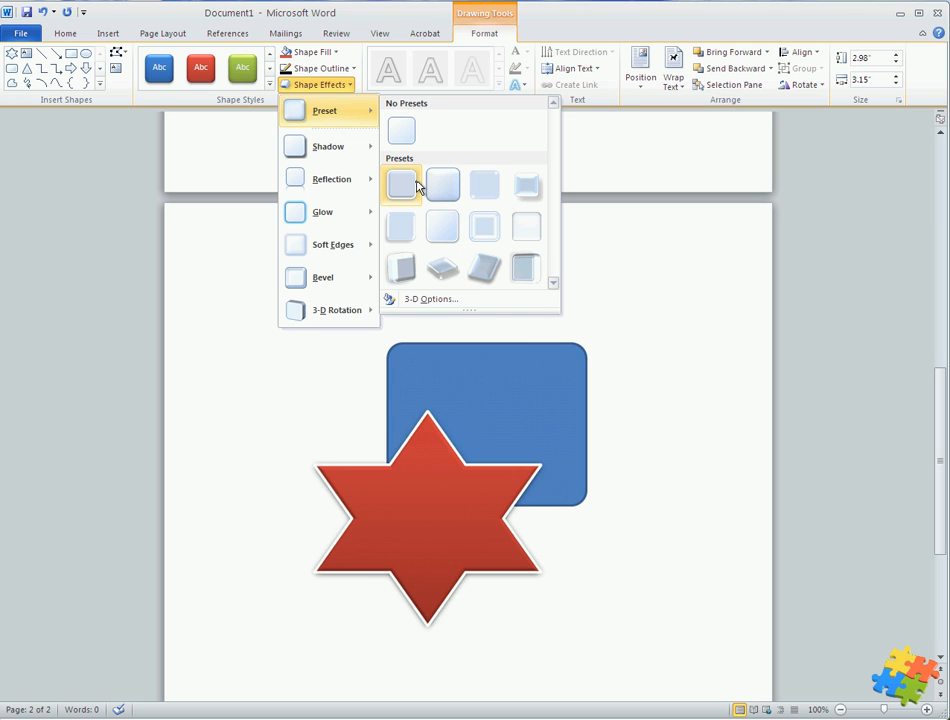
mouse_move(365, 152)
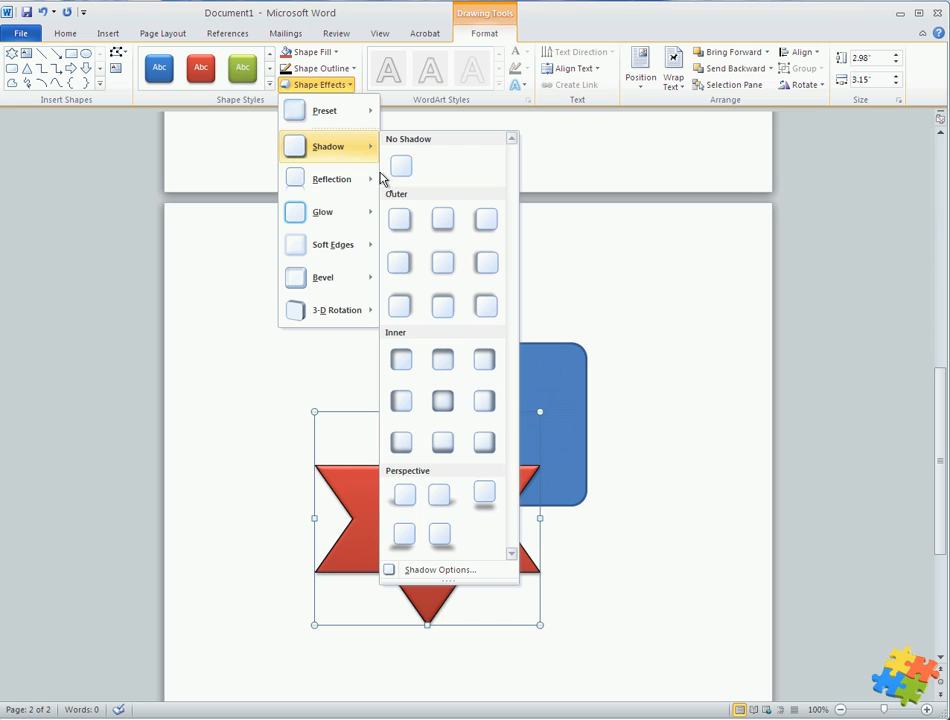
mouse_move(346, 180)
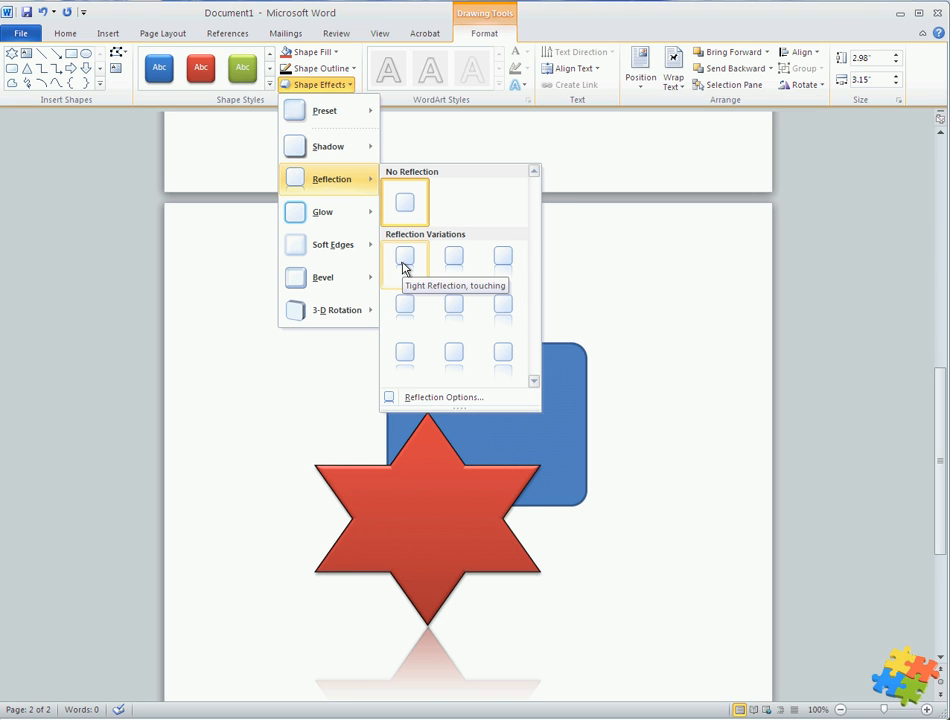
mouse_move(350, 220)
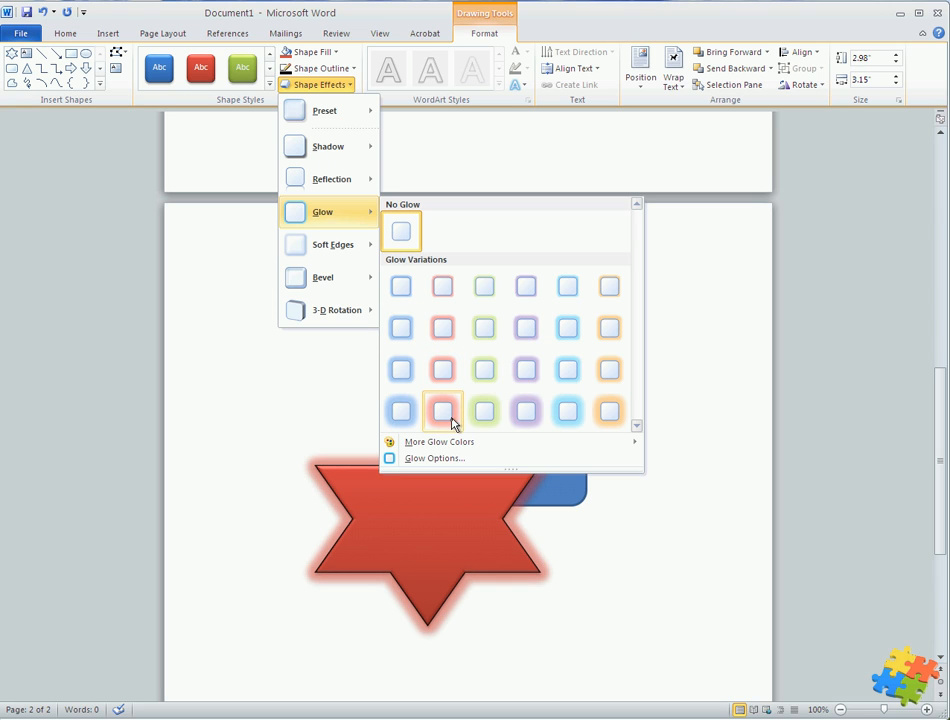
mouse_move(372, 247)
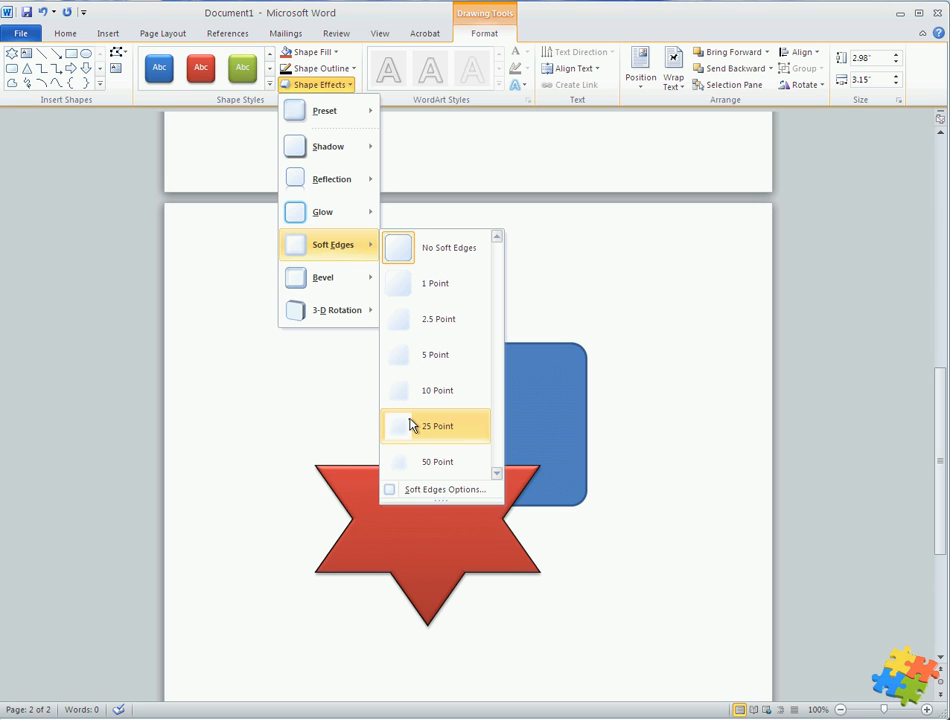
mouse_move(340, 277)
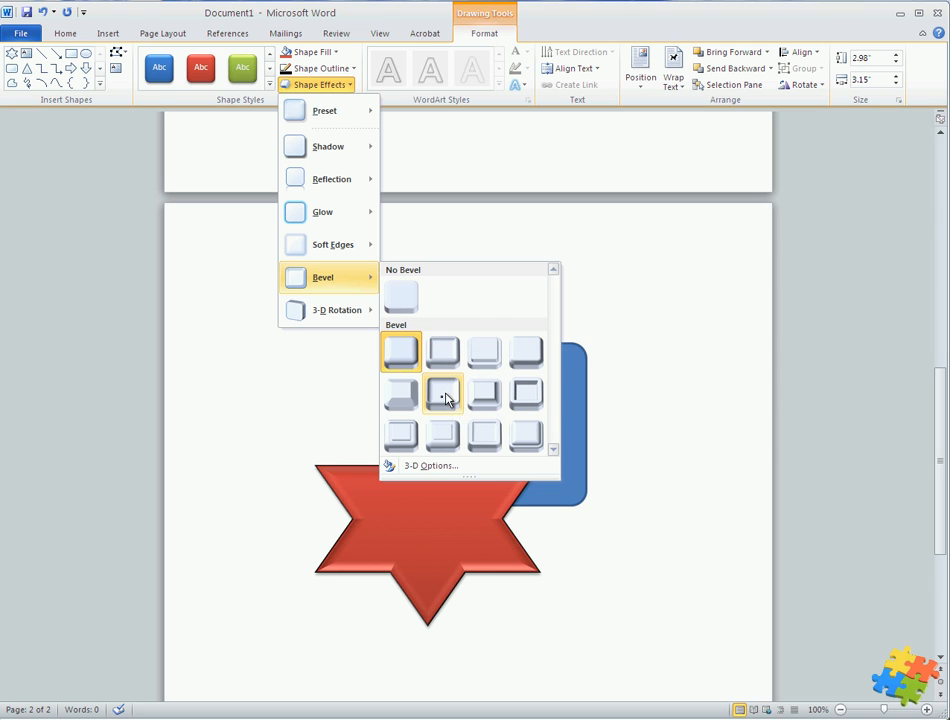
left_click(628, 418)
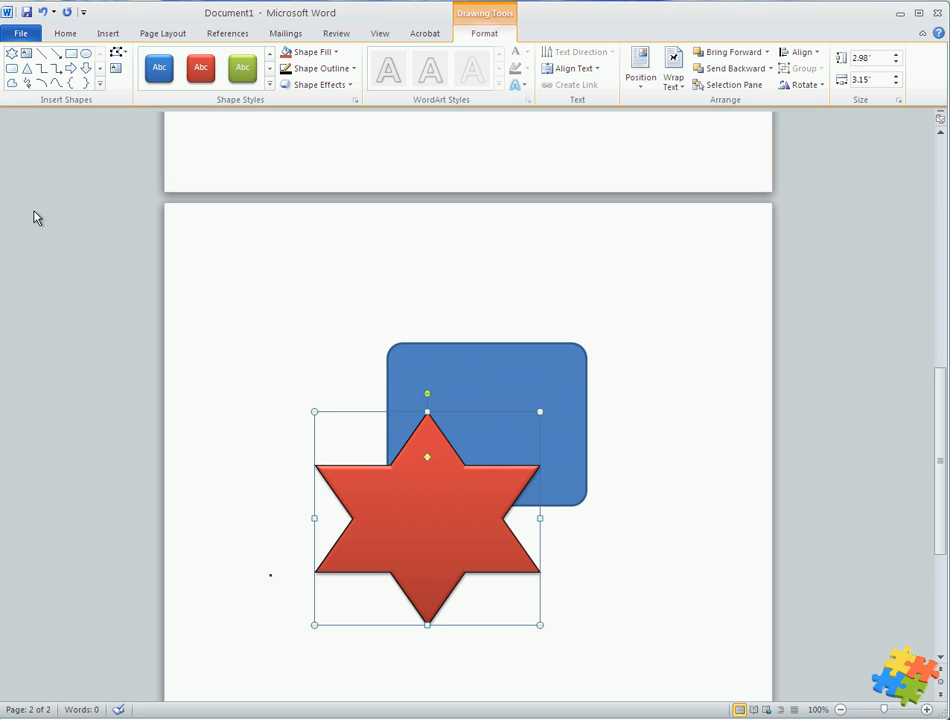
Add the text hello inside the star shape
left_click(466, 462)
left_click(460, 555)
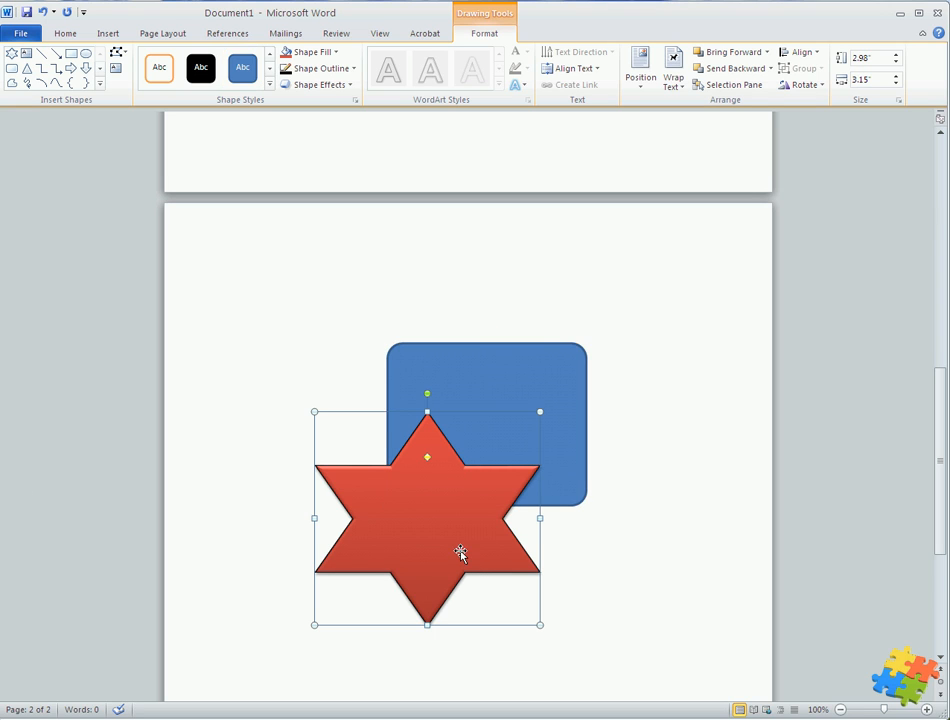
right_click(462, 557)
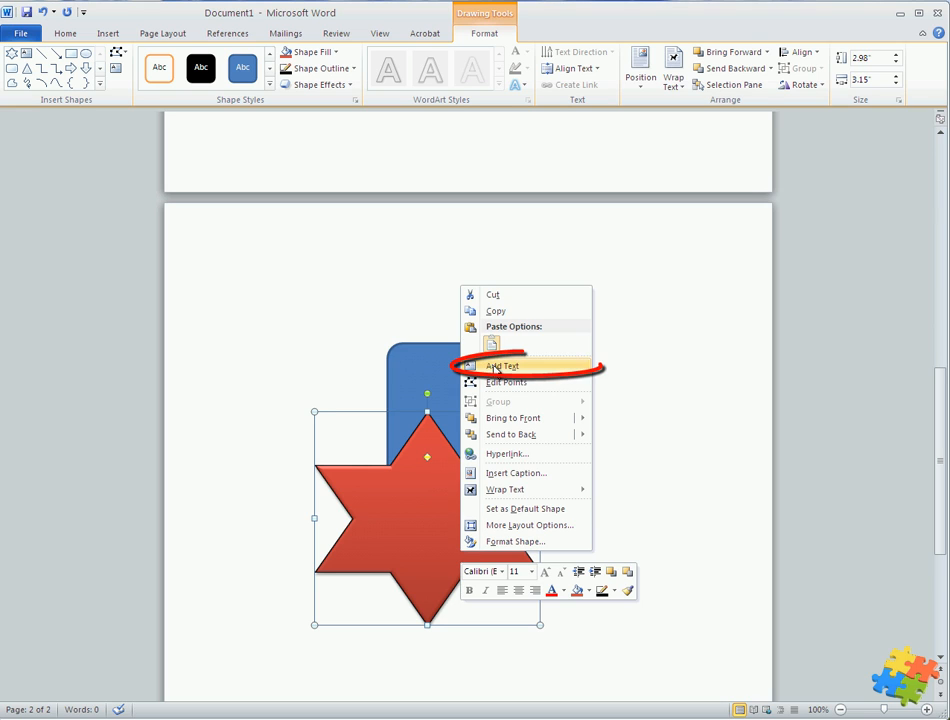
left_click(526, 368)
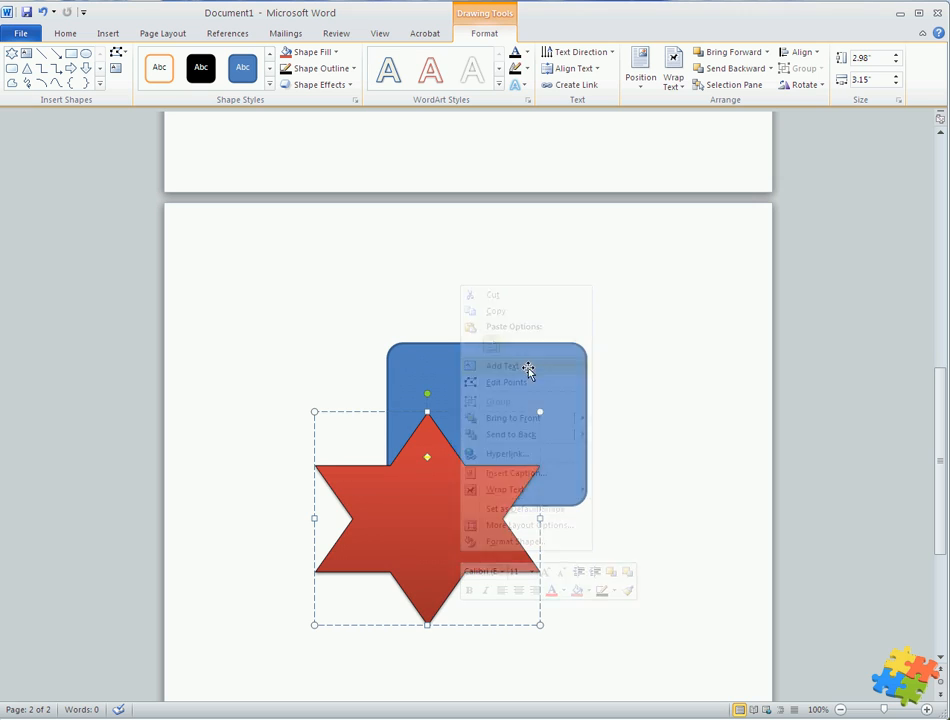
type("h")
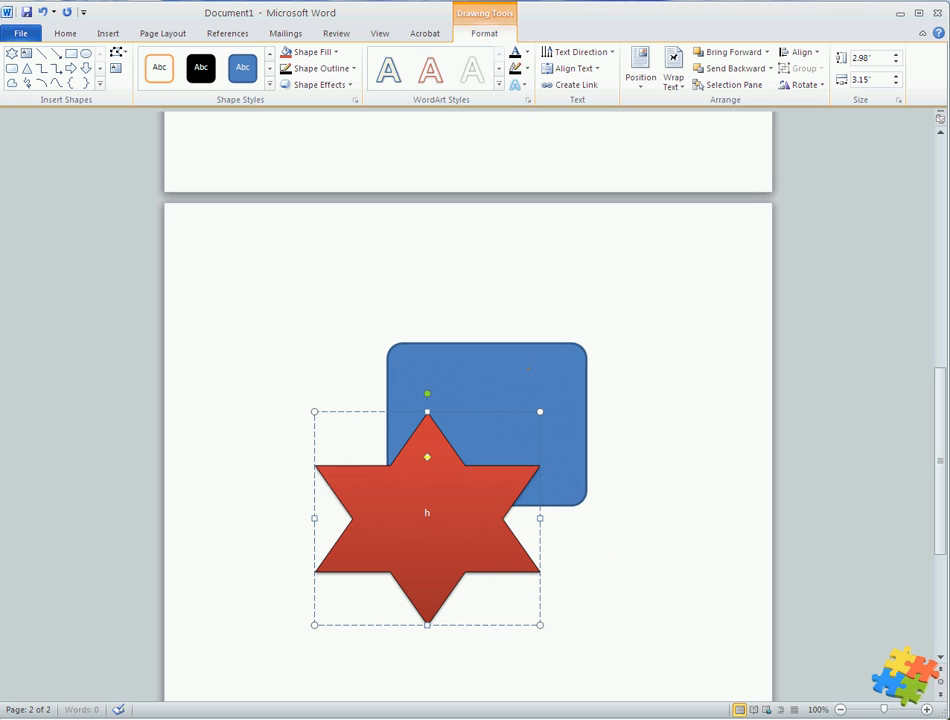
type("ello")
left_click(657, 526)
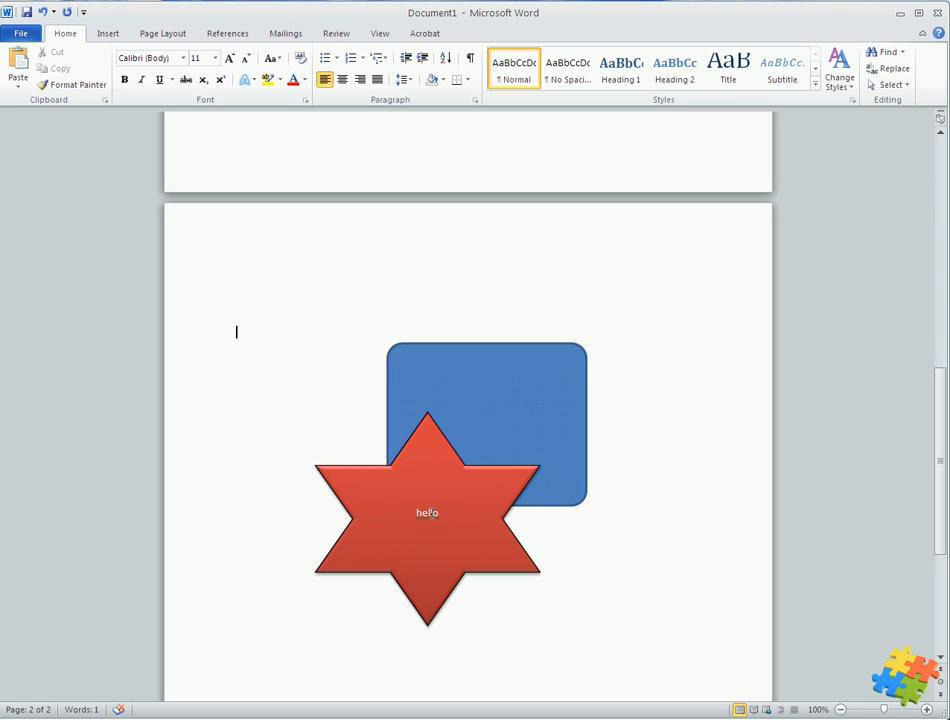
Place the cursor on the page and open the built-in text box gallery
left_click(462, 466)
left_click(272, 416)
left_click(110, 37)
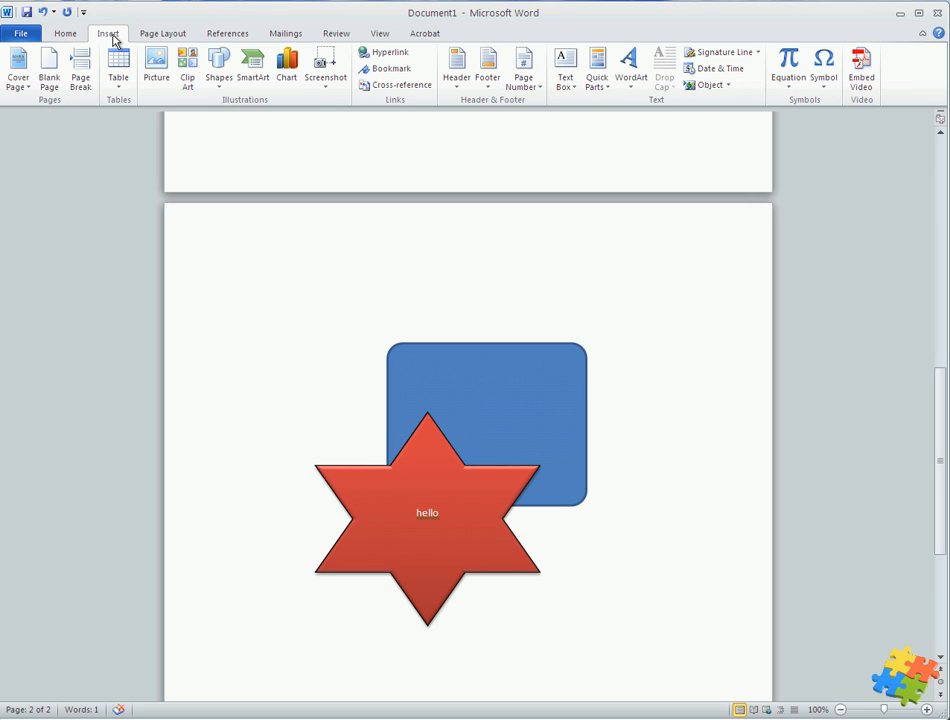
left_click(566, 70)
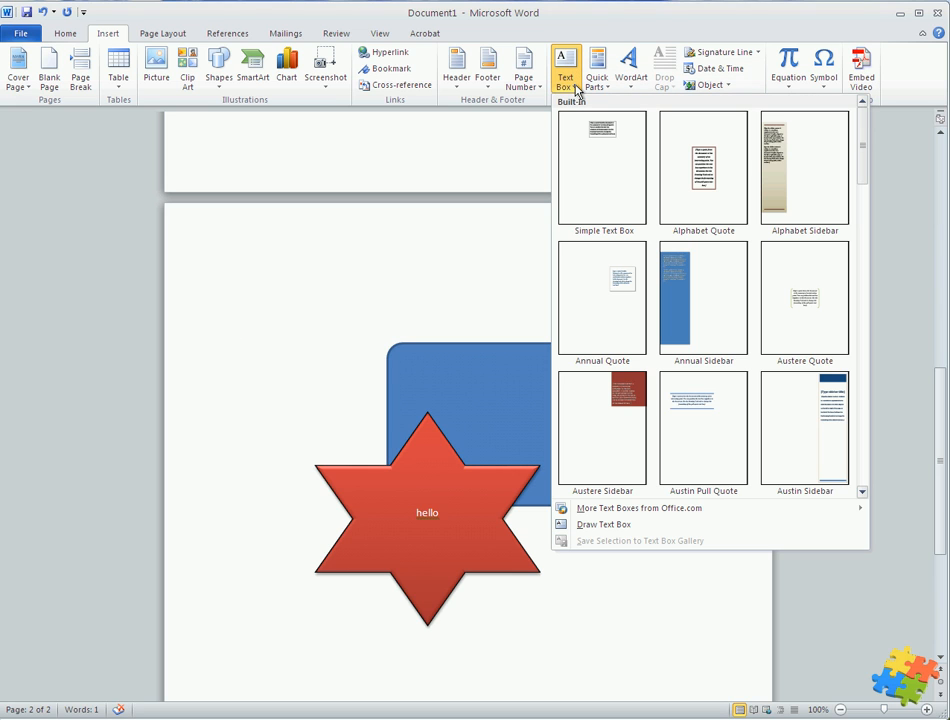